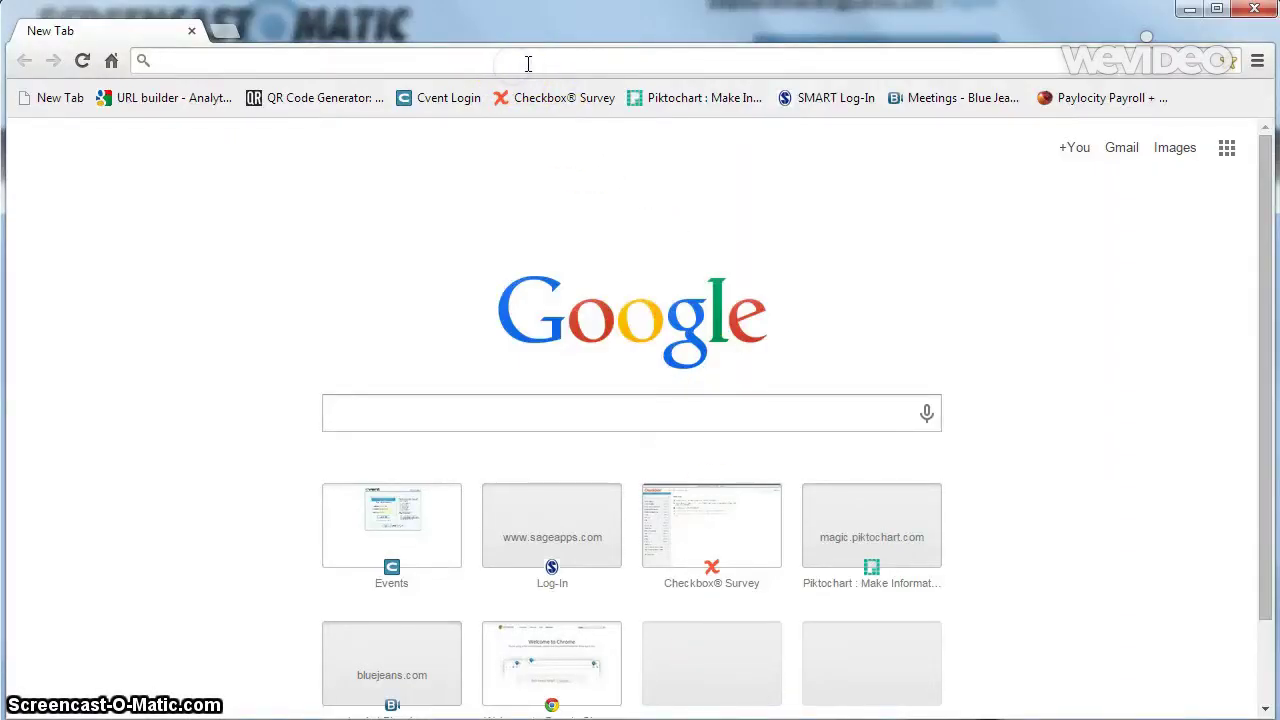
text(www.)
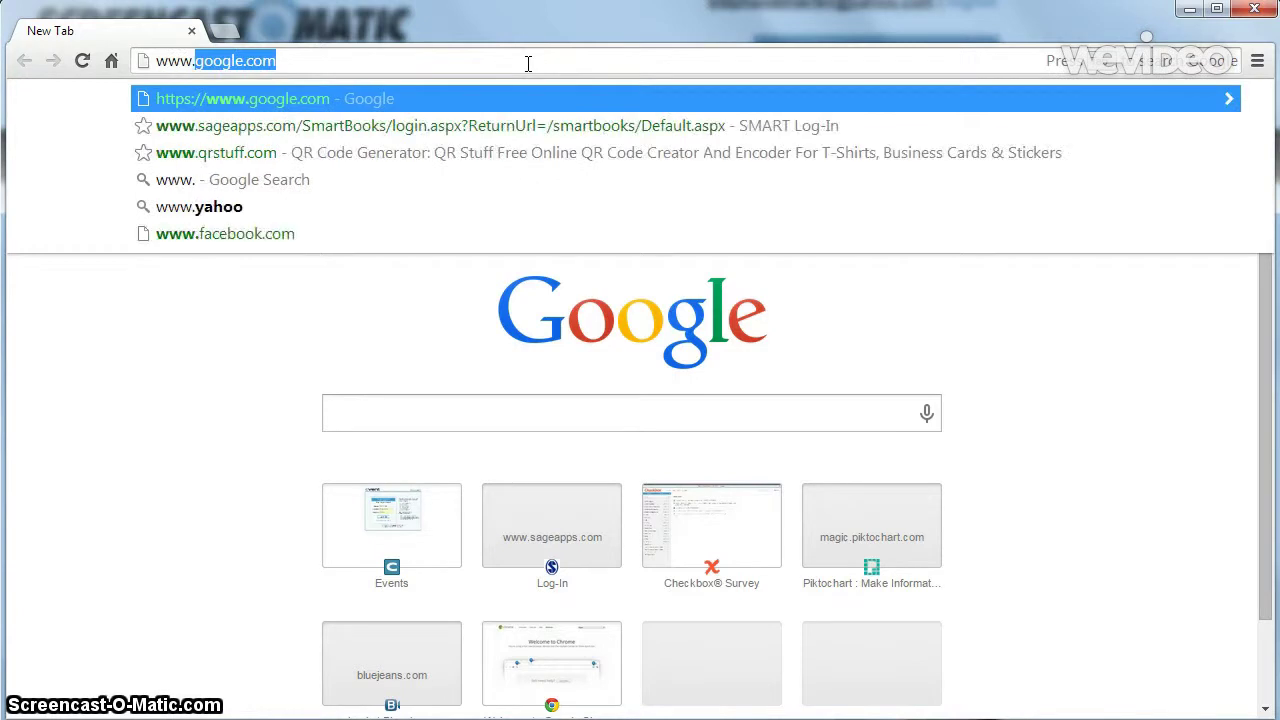
text(twitter.com)
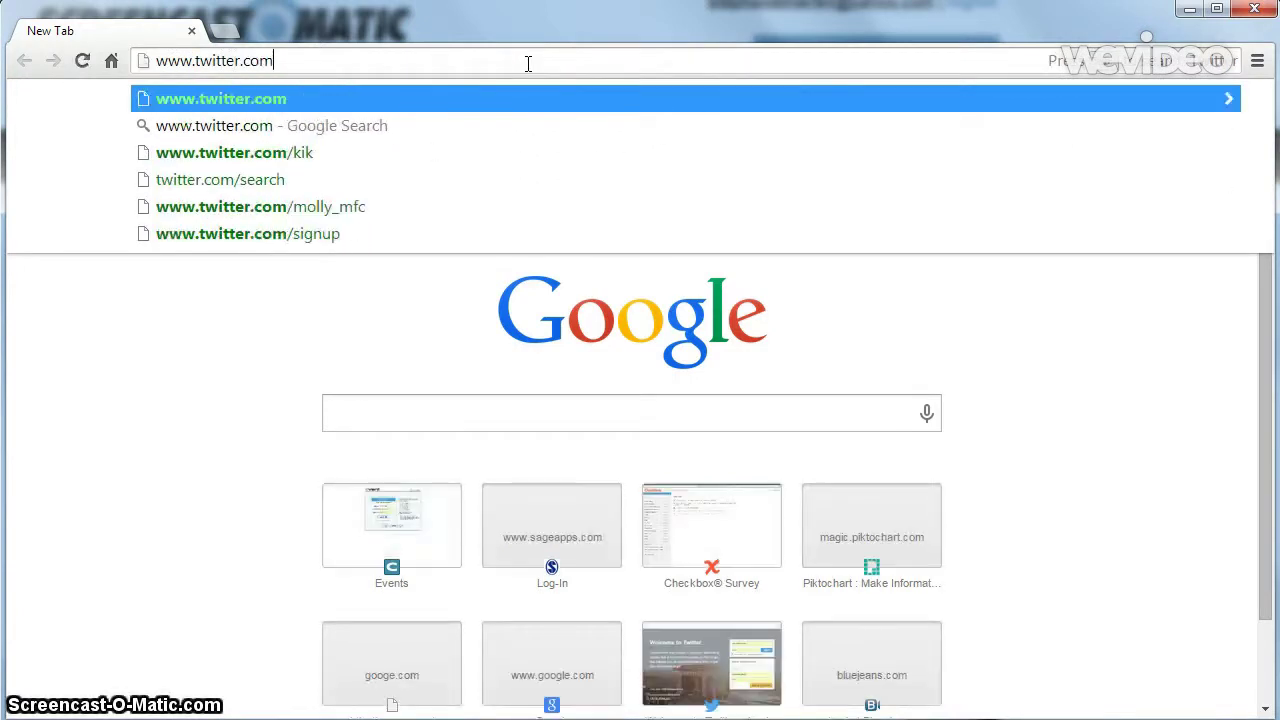
key(Return)
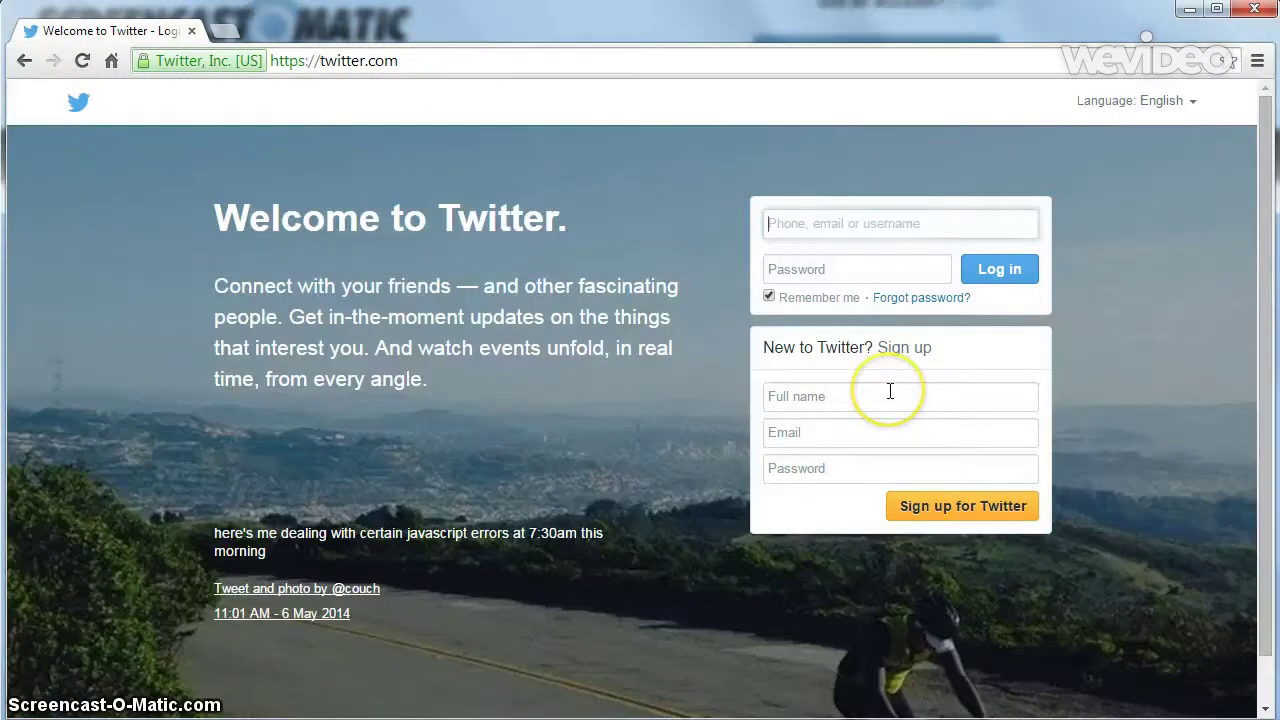
- Enter the new account's full name, Gmail address and password, then sign up for Twitter
click(890, 392)
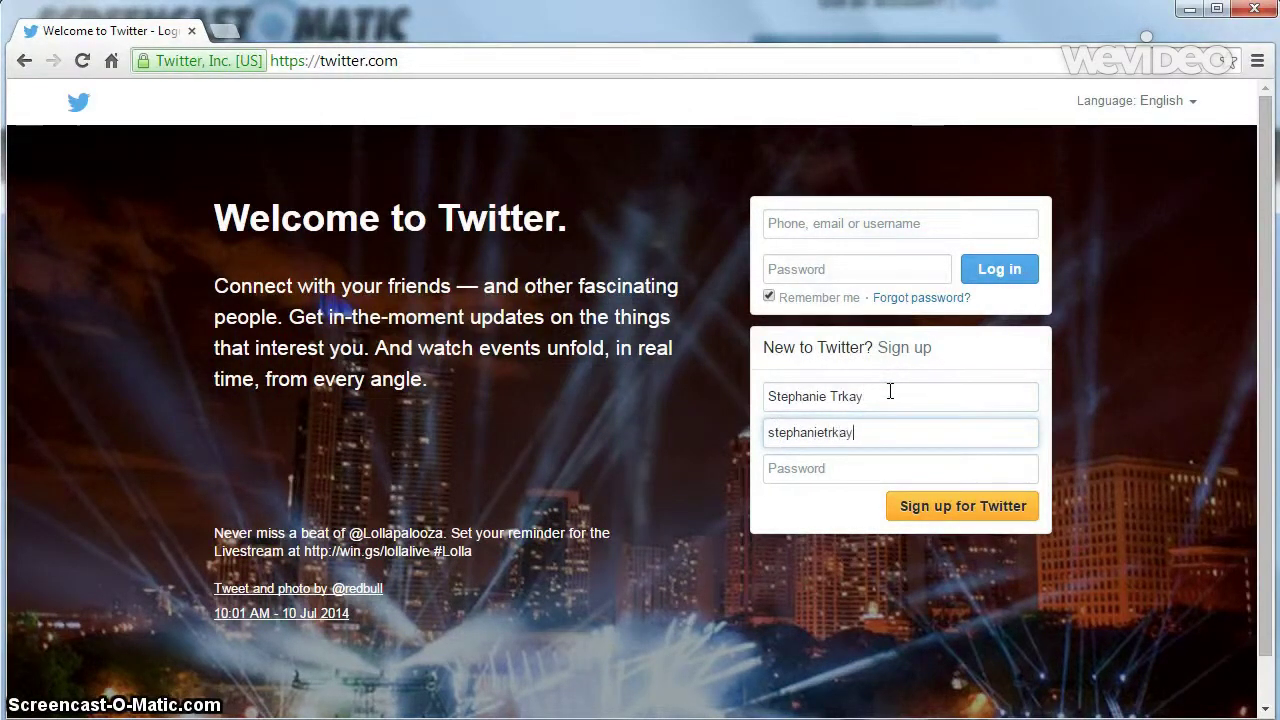
text(@gmail.com)
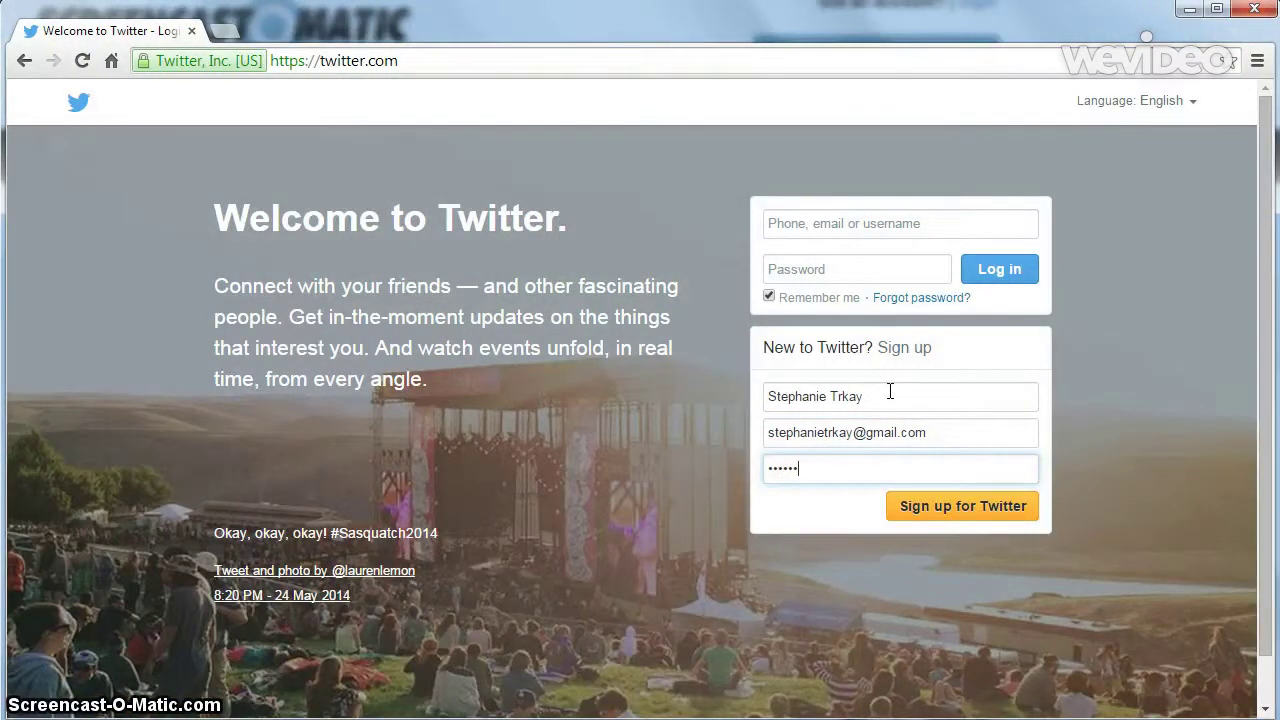
click(946, 512)
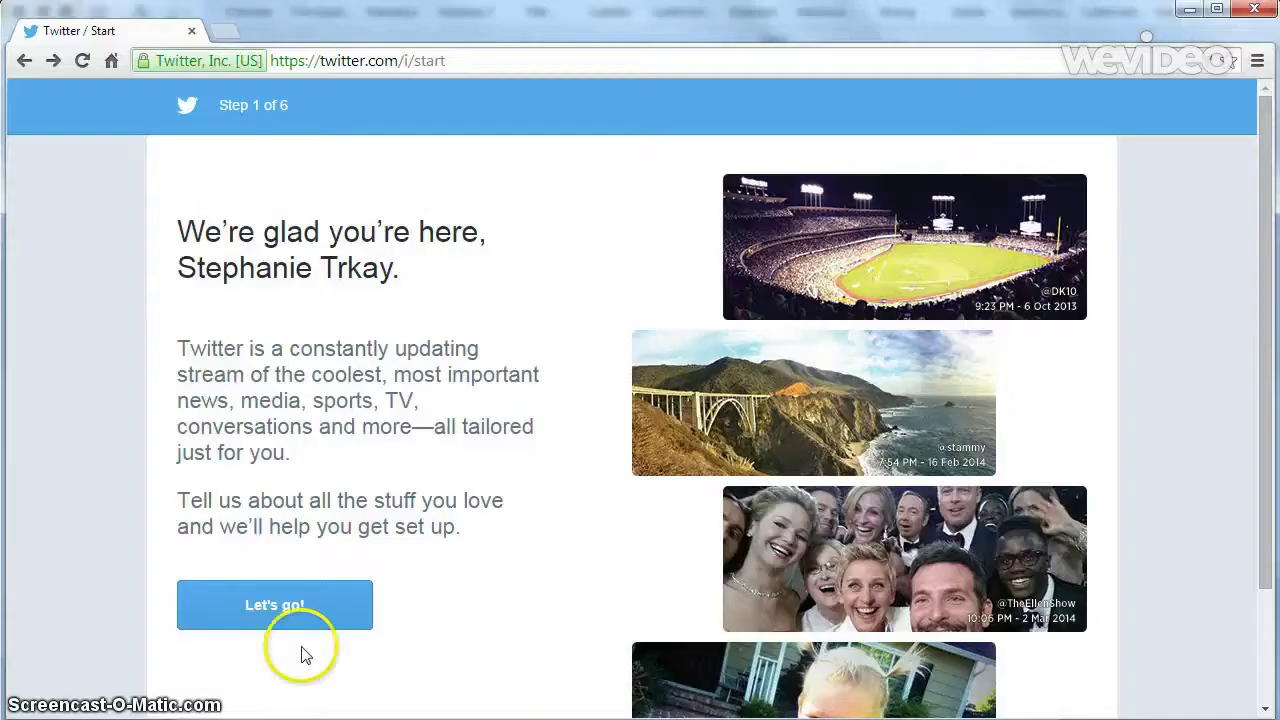
- Begin setup with Popular accounts kept as the interest and continue to suggested accounts
click(305, 623)
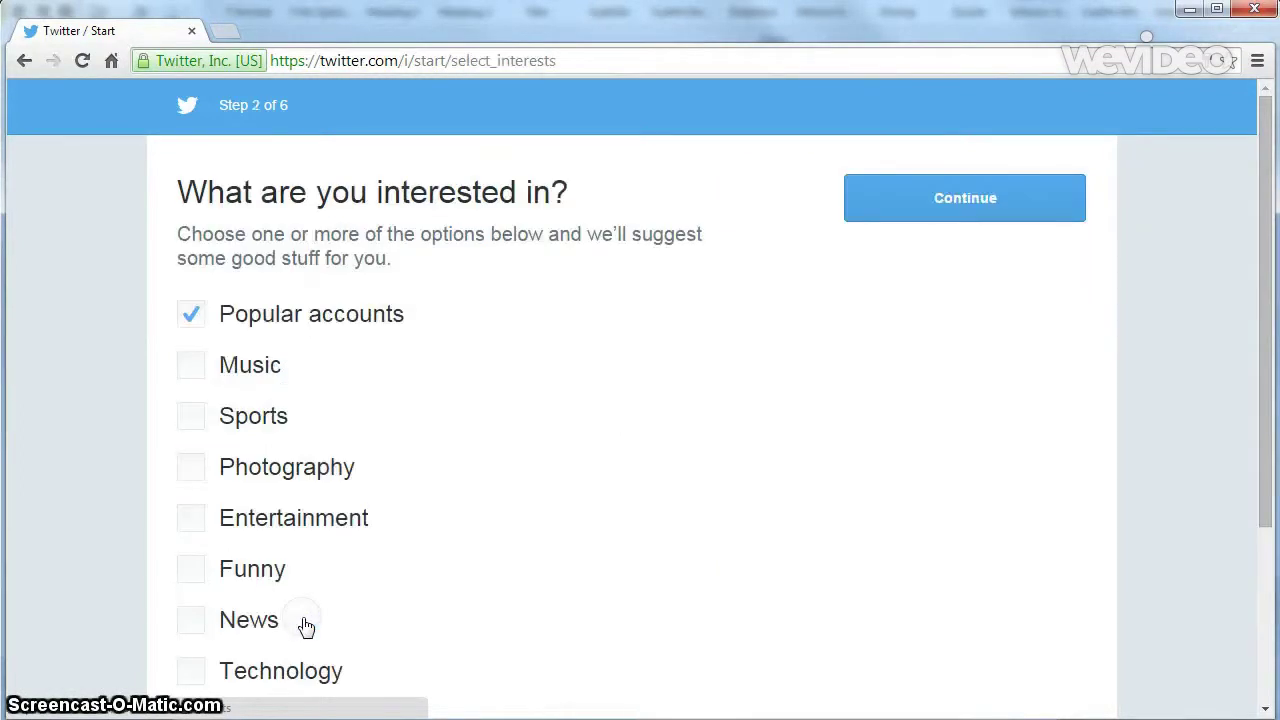
click(310, 338)
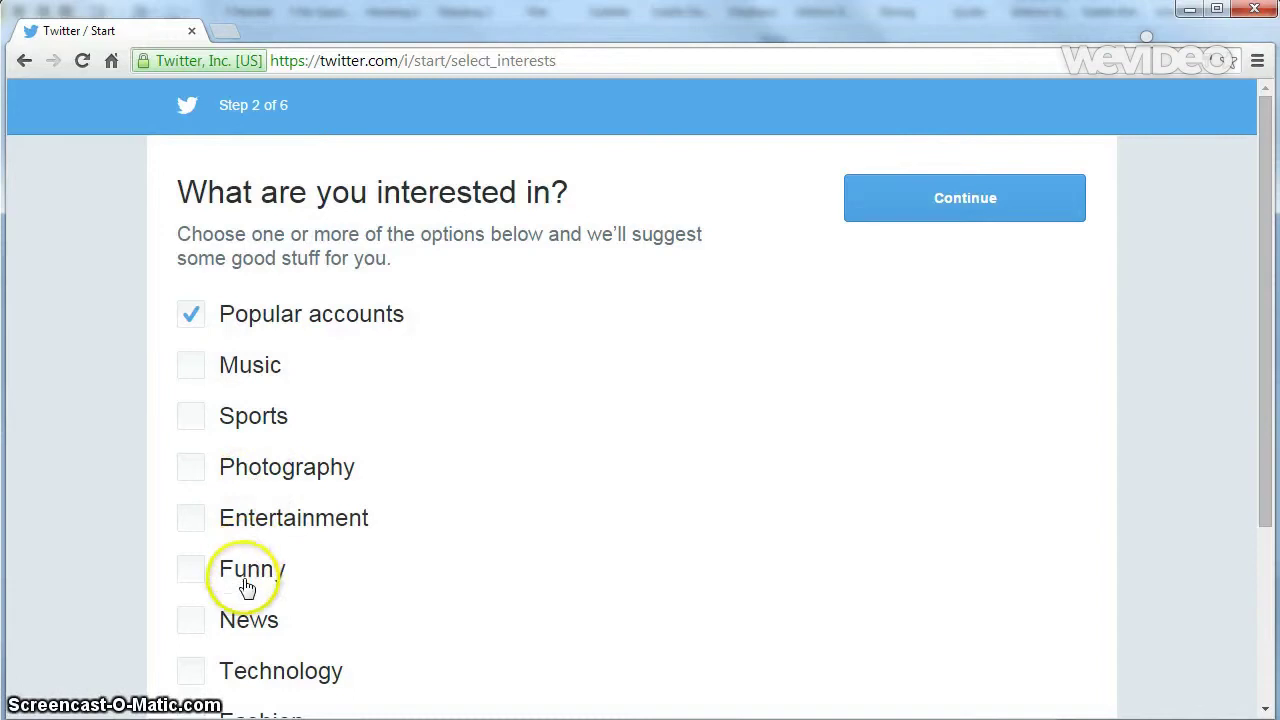
click(913, 222)
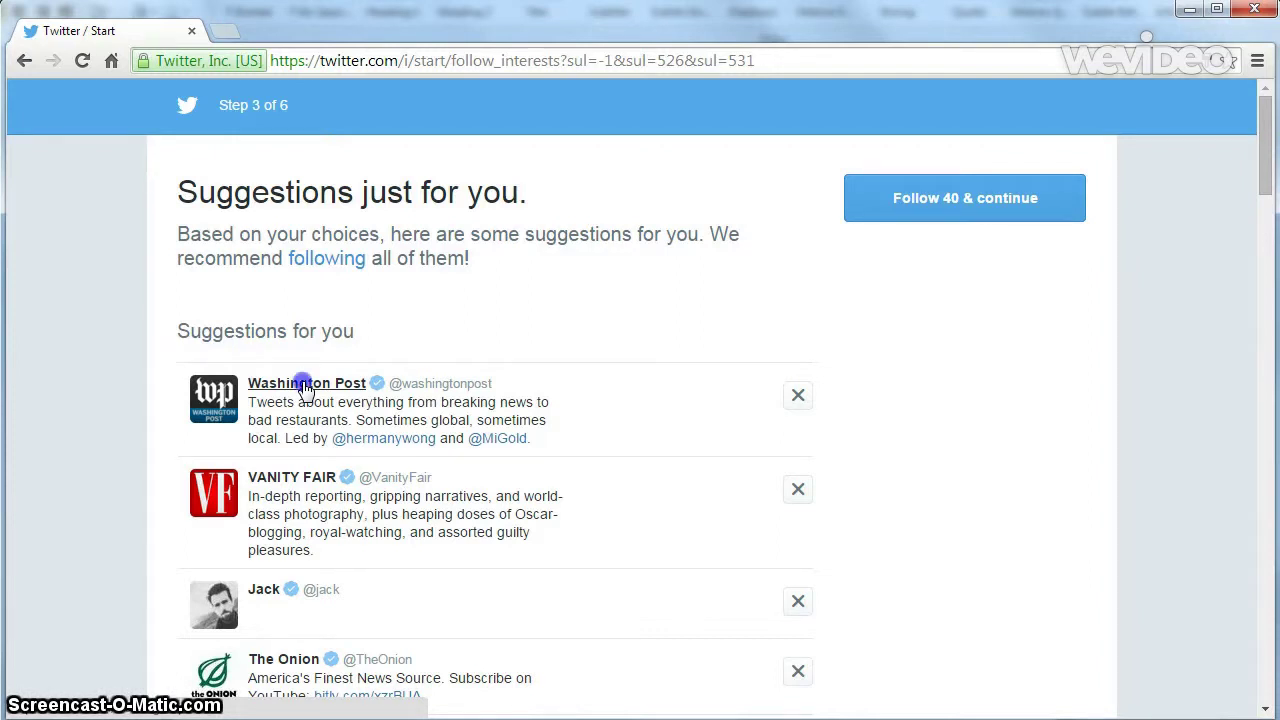
- Follow the Washington Post from its profile summary, then close the summary
click(305, 385)
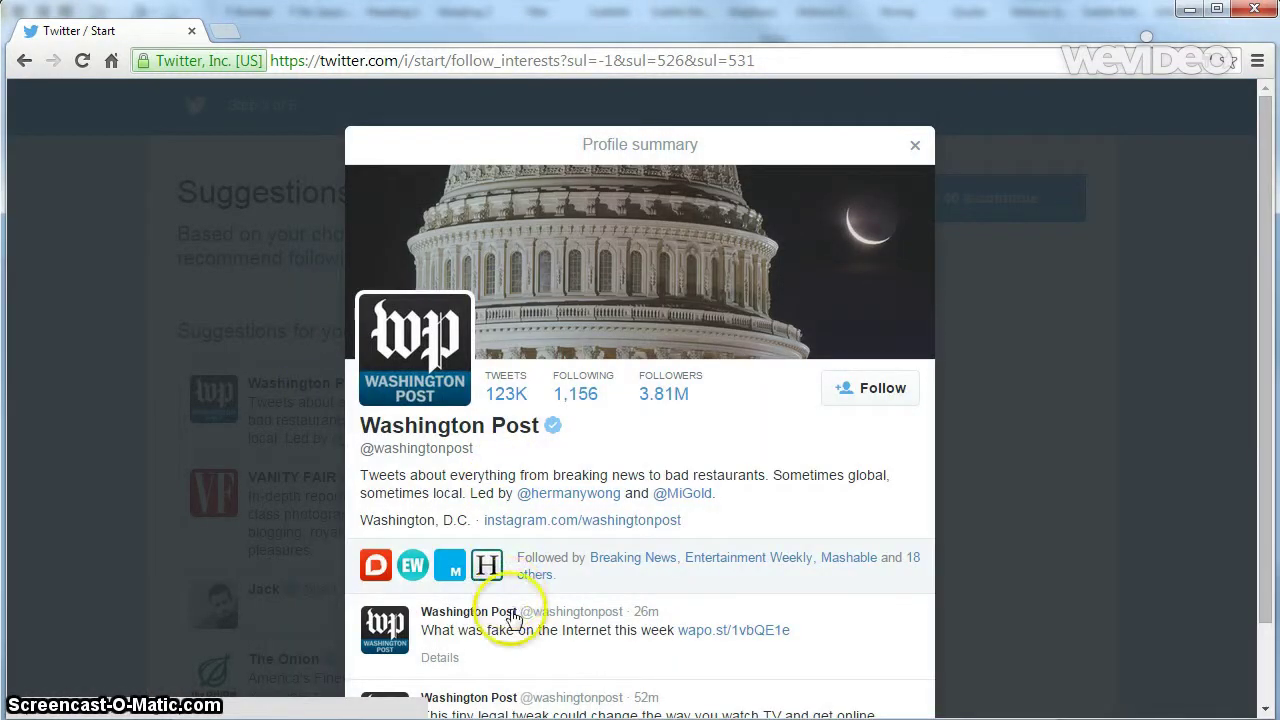
scroll(512, 645, down, 2)
scroll(513, 642, up, 2)
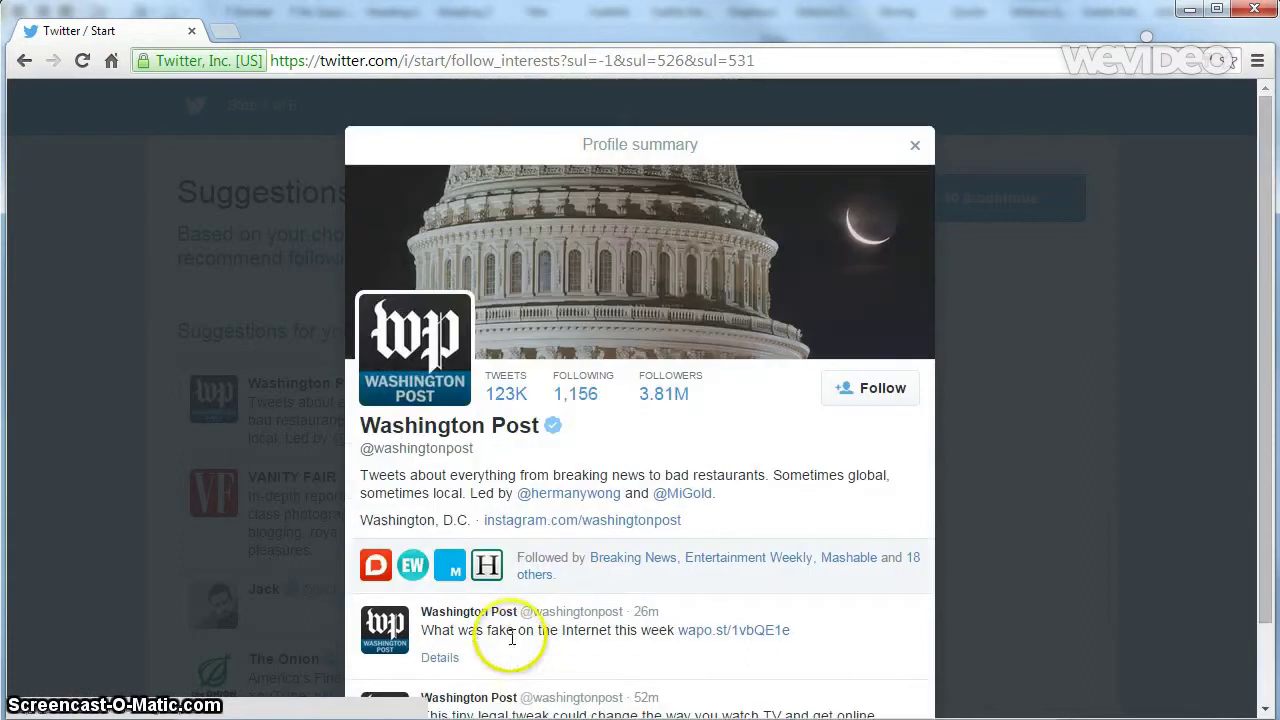
click(893, 388)
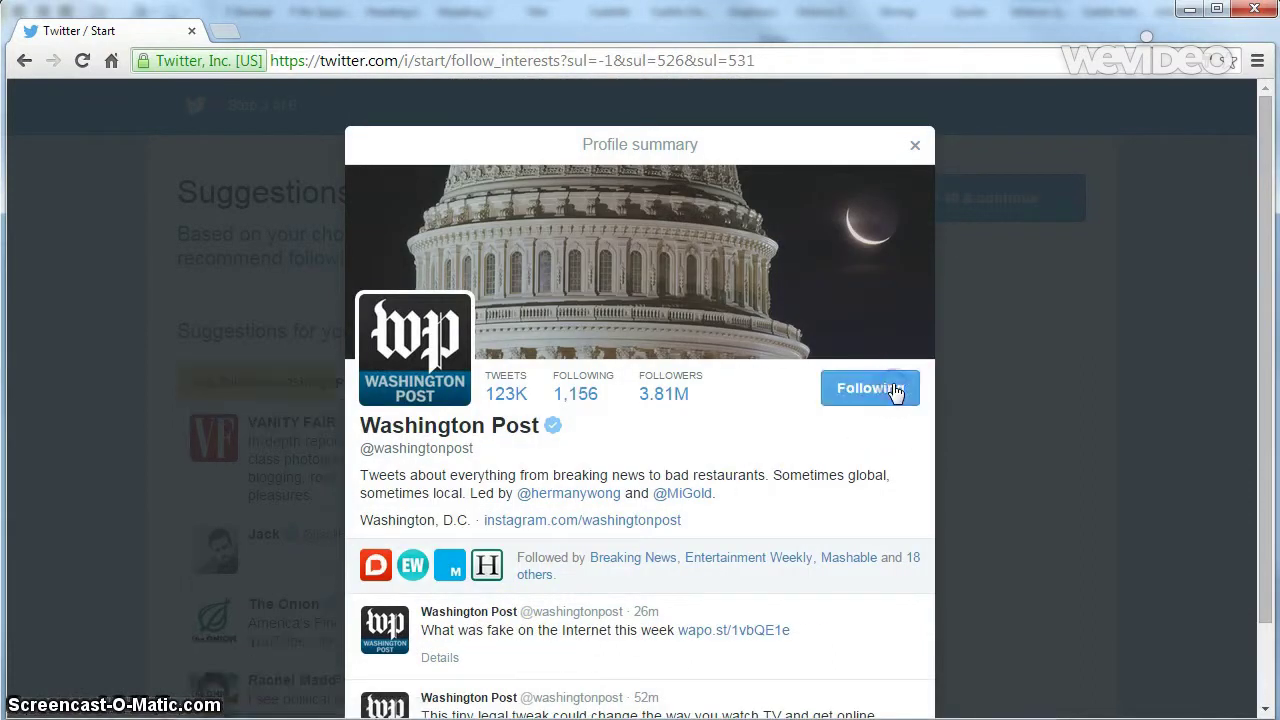
click(917, 148)
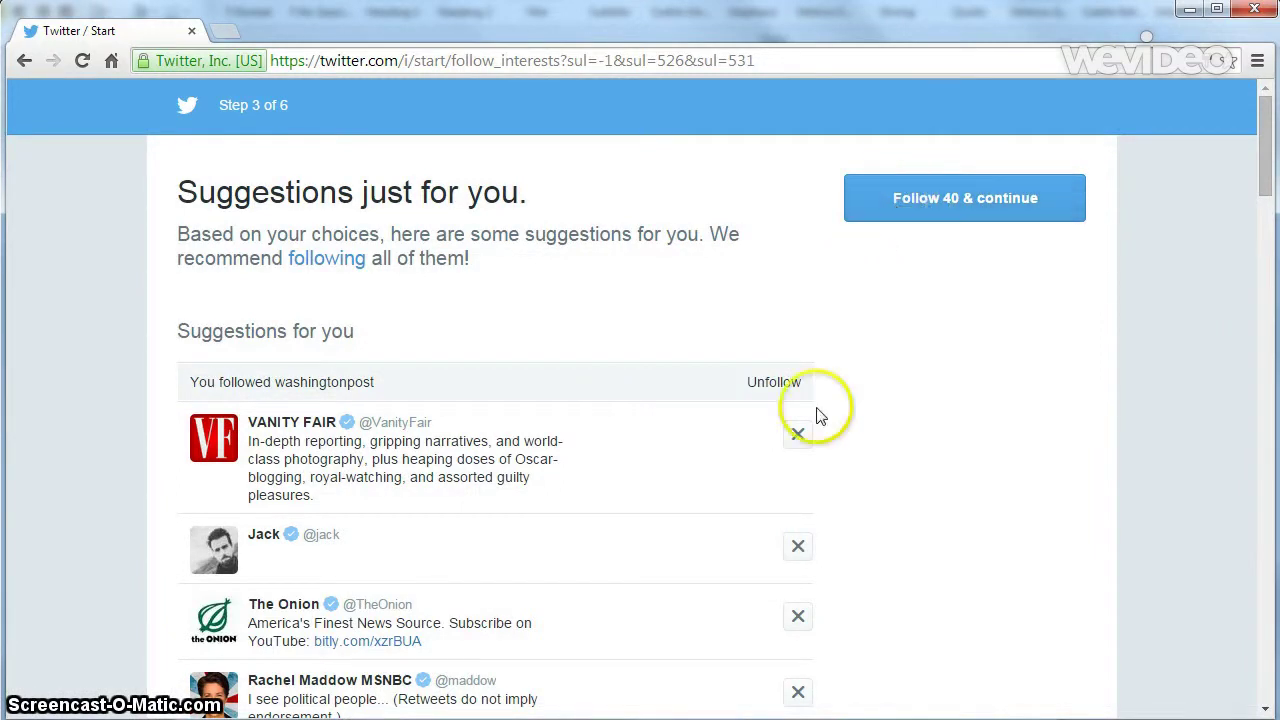
- Remove Vanity Fair, Jack and The Onion from the suggestions list
scroll(822, 455, down, 5)
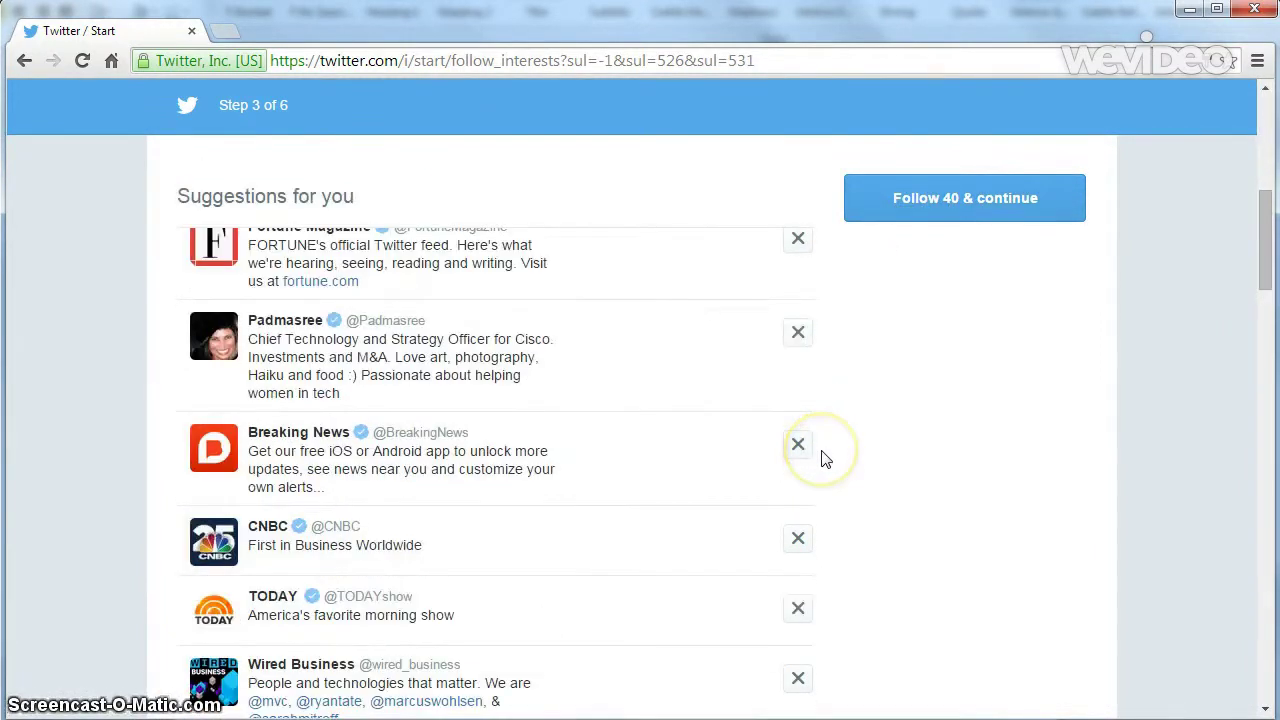
scroll(824, 459, up, 1)
scroll(824, 459, up, 5)
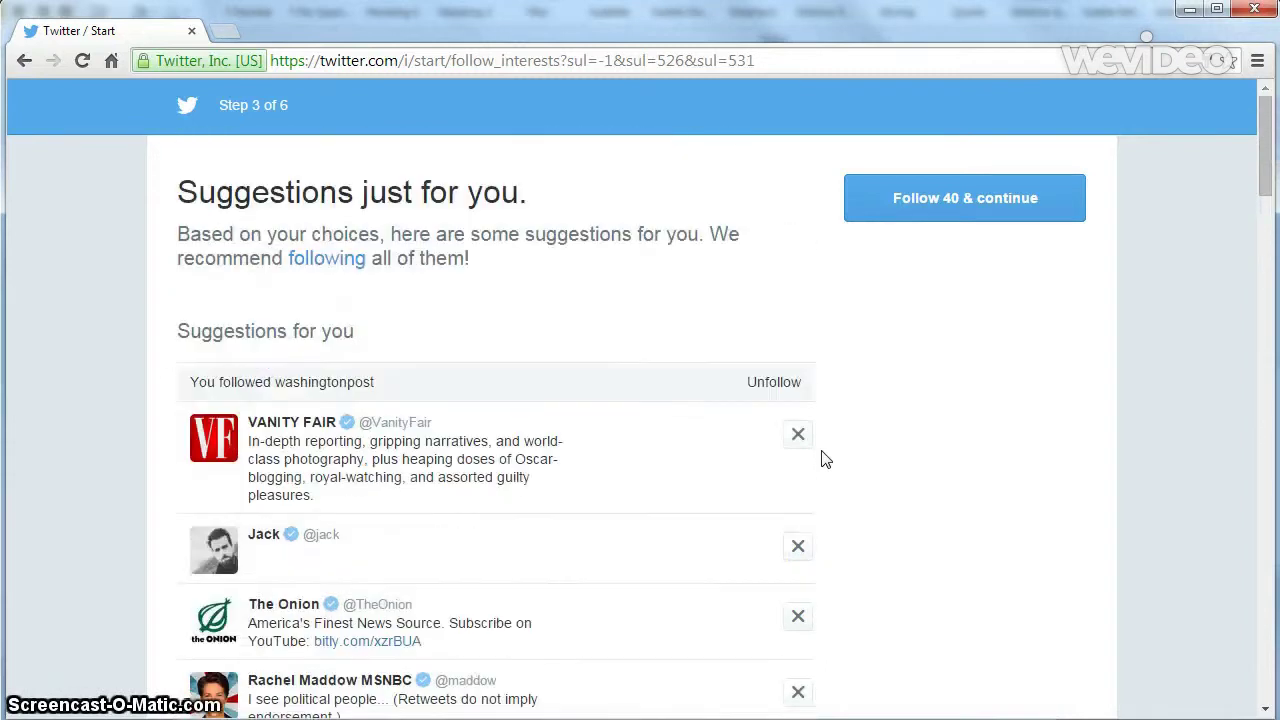
click(795, 437)
click(795, 437)
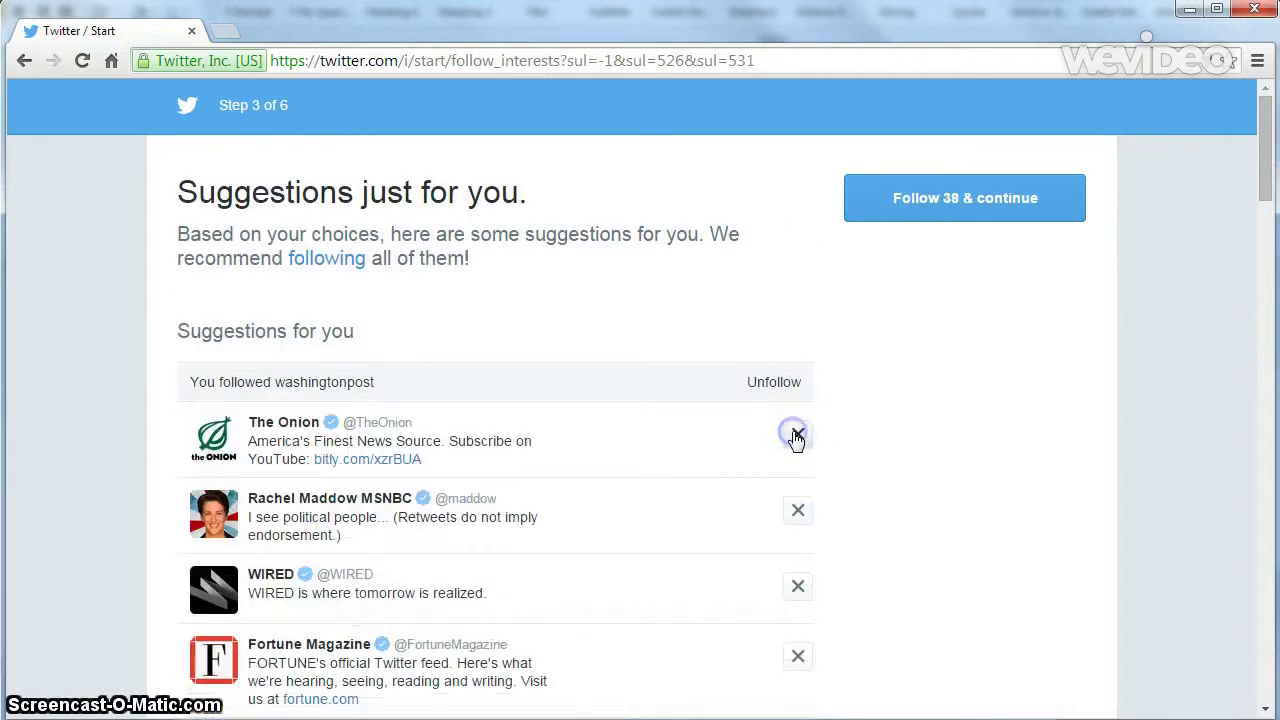
click(795, 437)
click(795, 437)
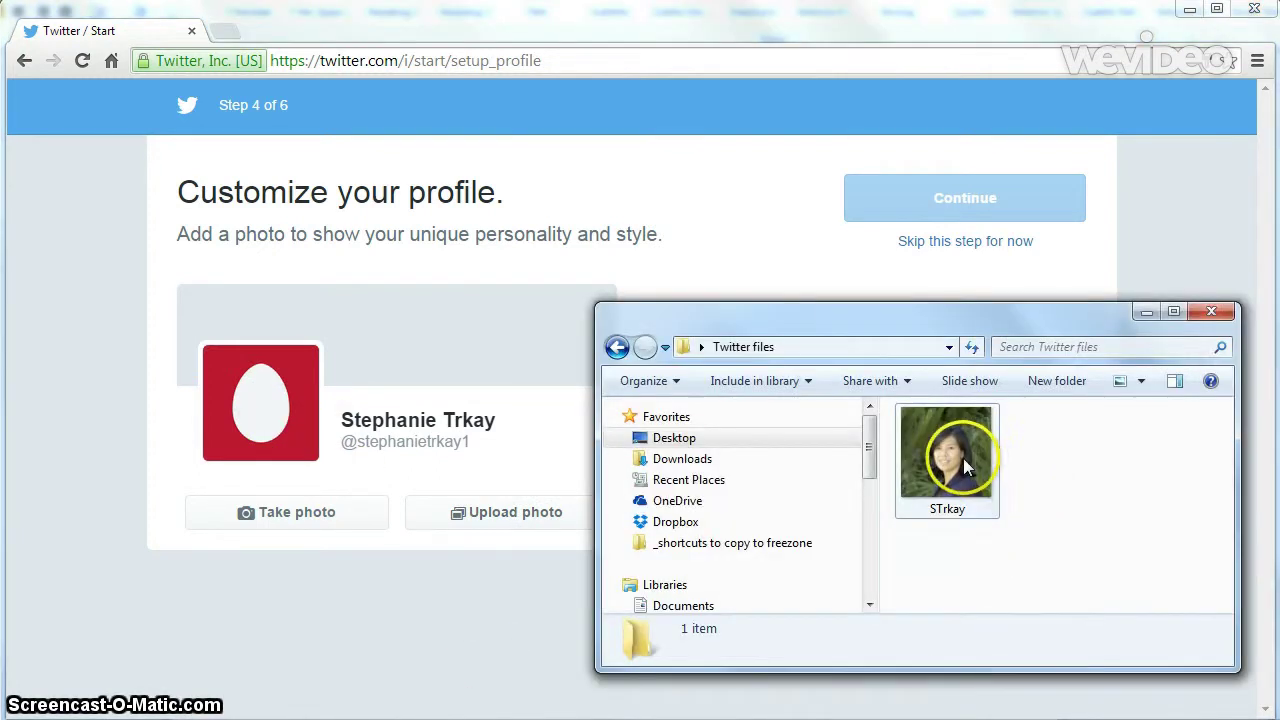
- Try dragging the STrkay photo onto the profile picture, then minimize the file window
drag(963, 458, 960, 509)
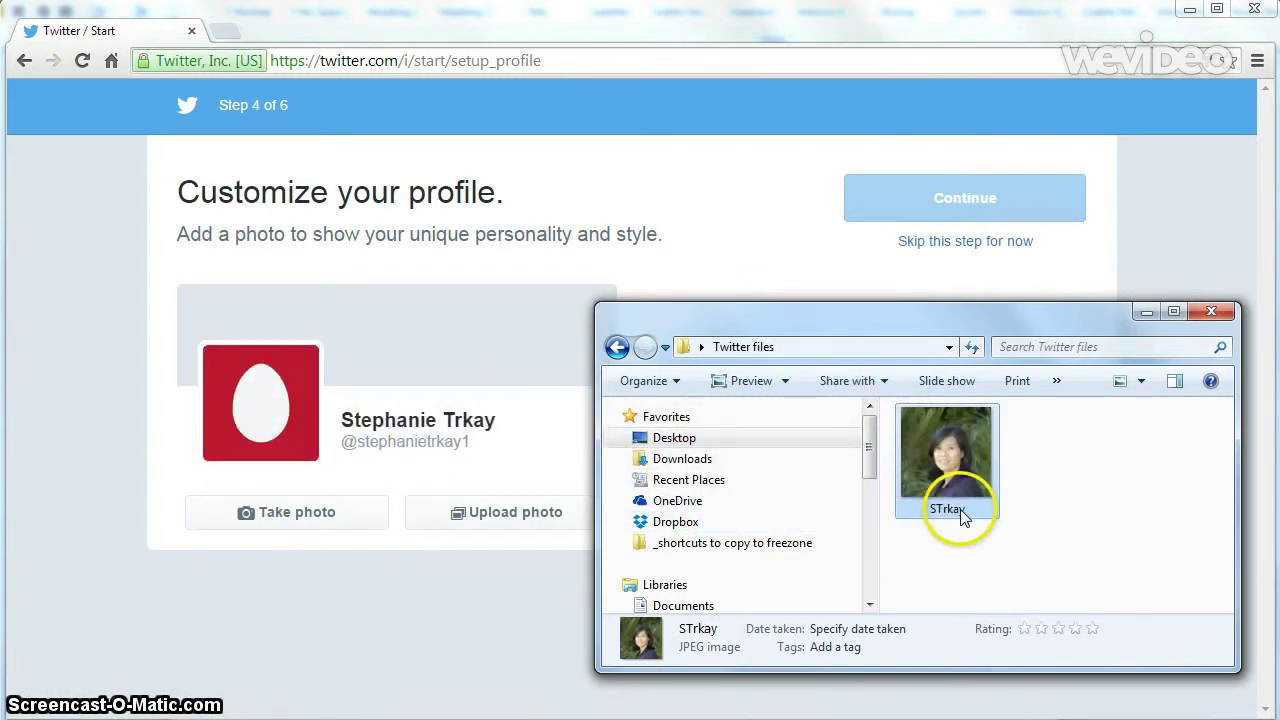
click(1149, 312)
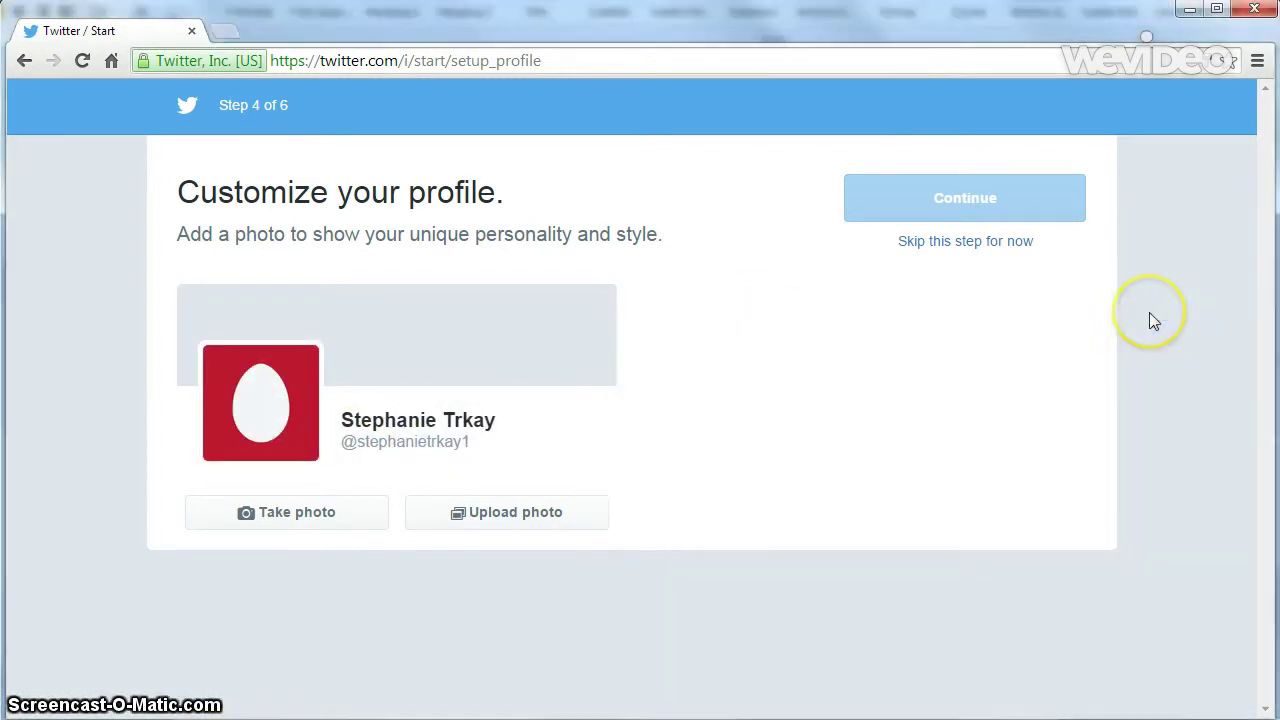
- Upload STrkay from Desktop > Twitter files as the profile picture, zoom in the crop, and apply
click(548, 512)
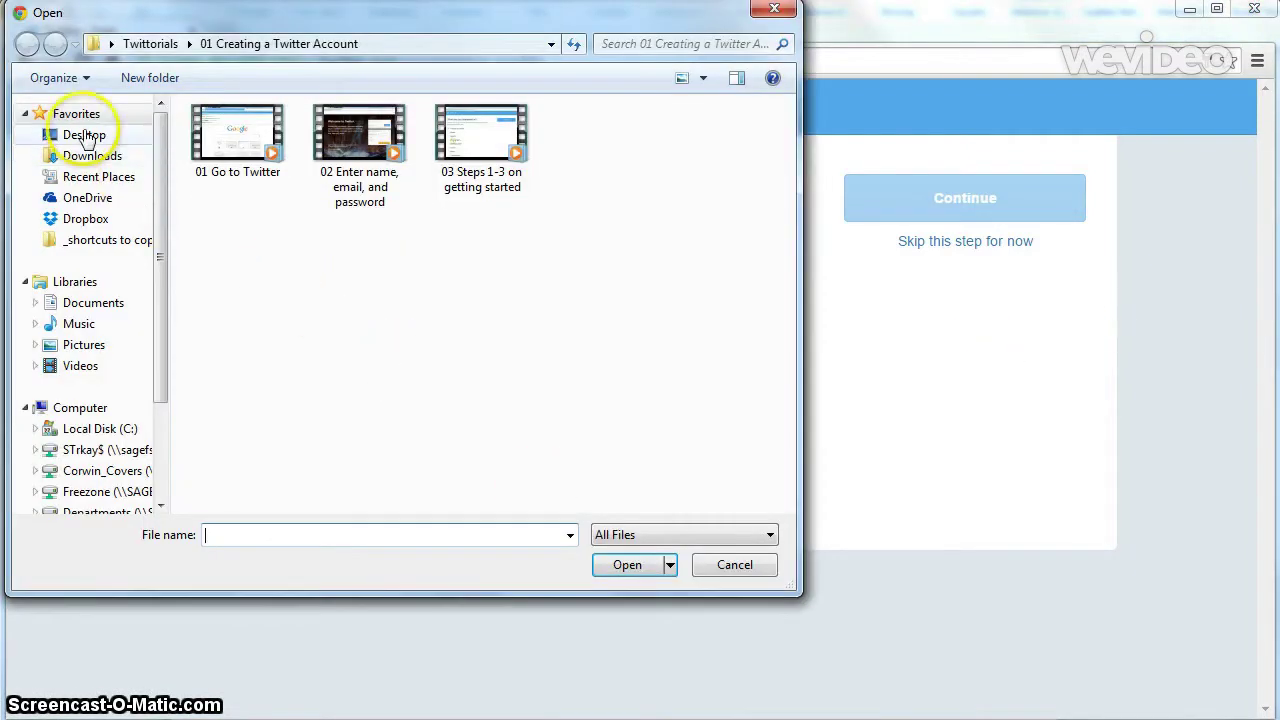
click(84, 135)
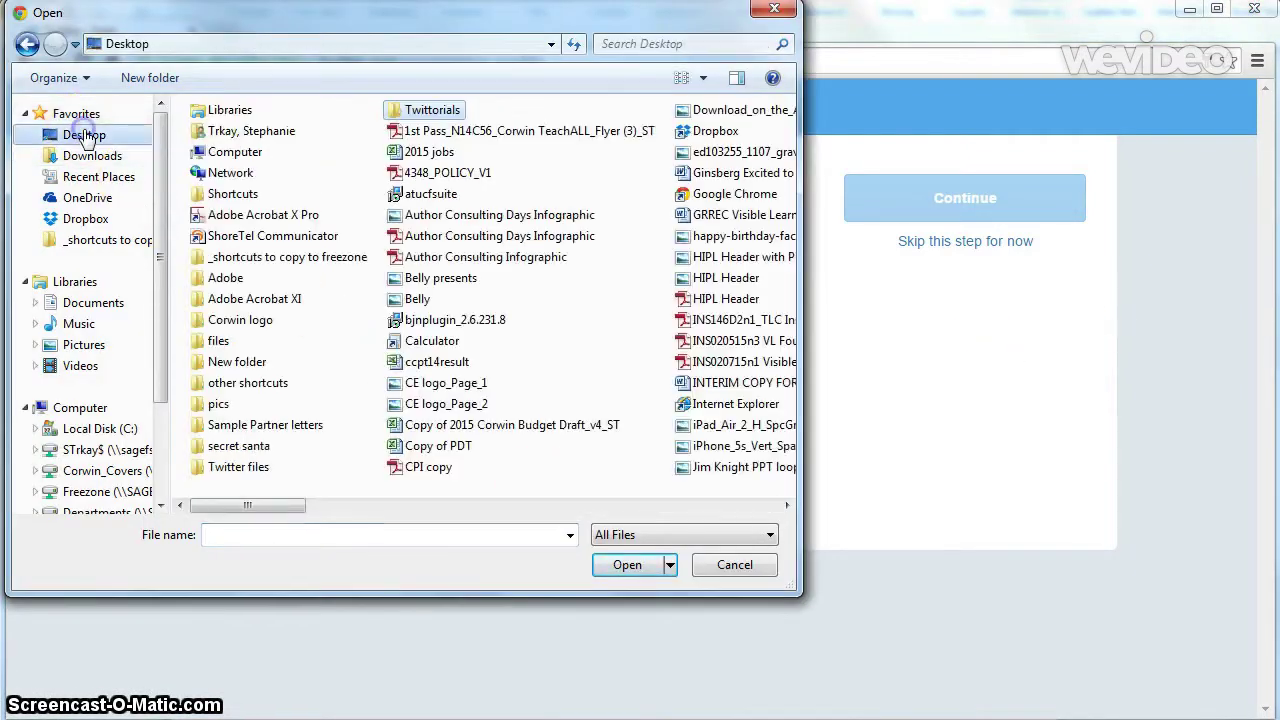
double_click(232, 467)
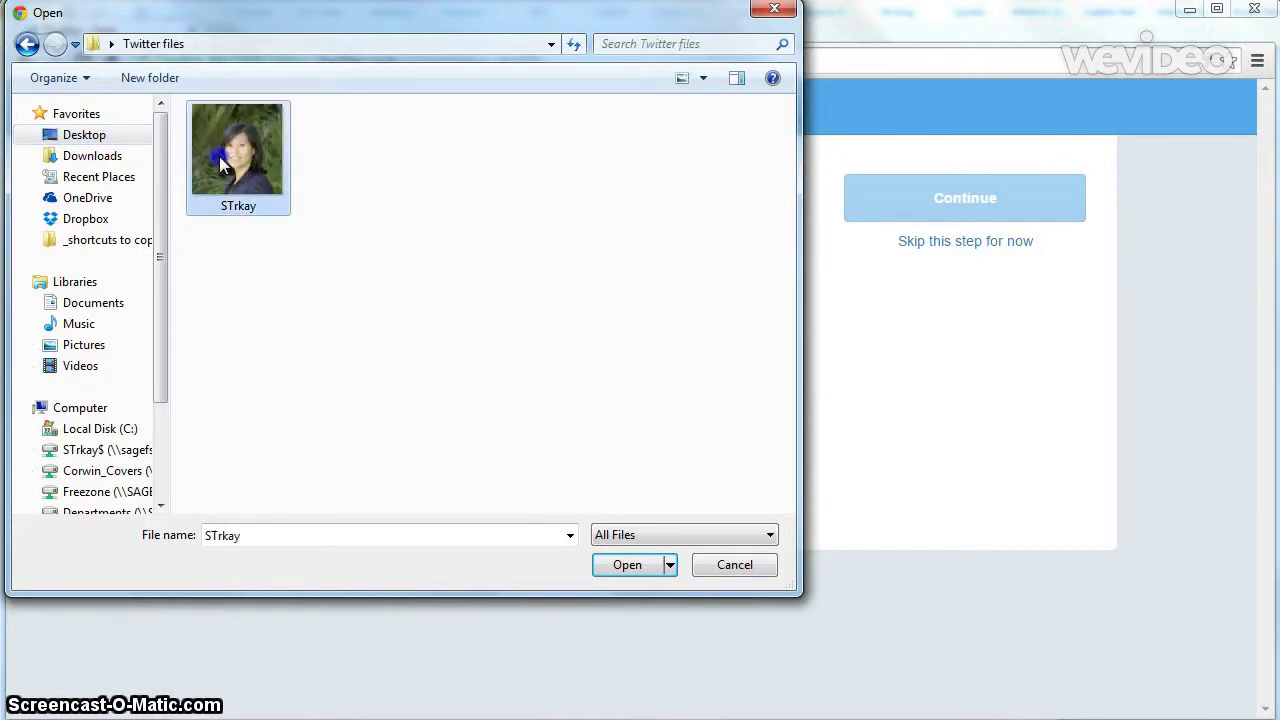
click(629, 566)
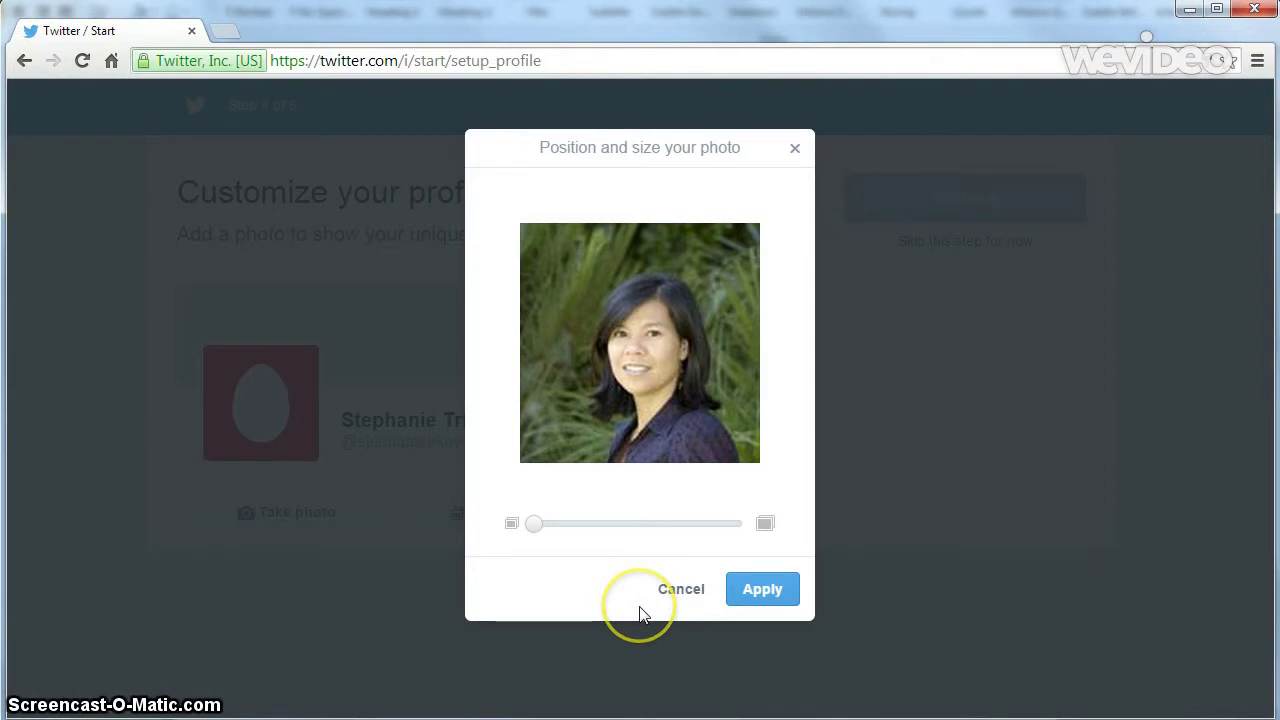
mouse_move(544, 530)
mouse_down()
mouse_move(622, 529)
mouse_move(550, 538)
mouse_up()
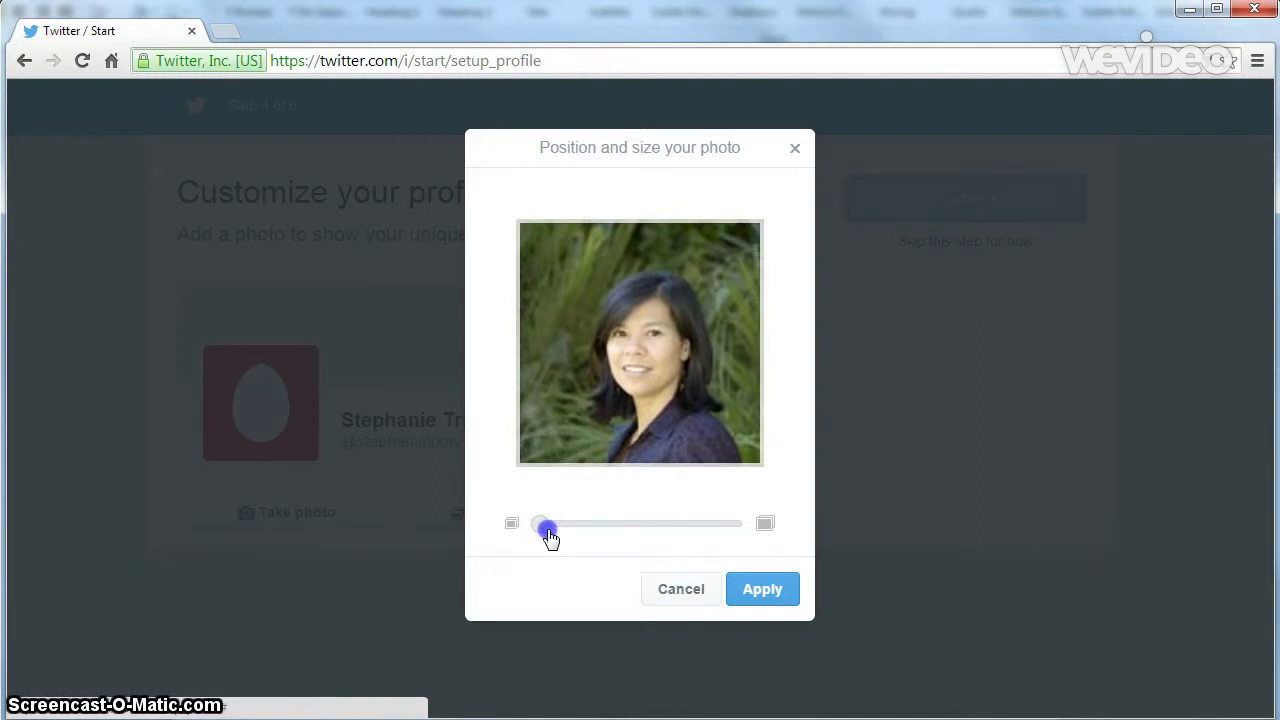
click(781, 592)
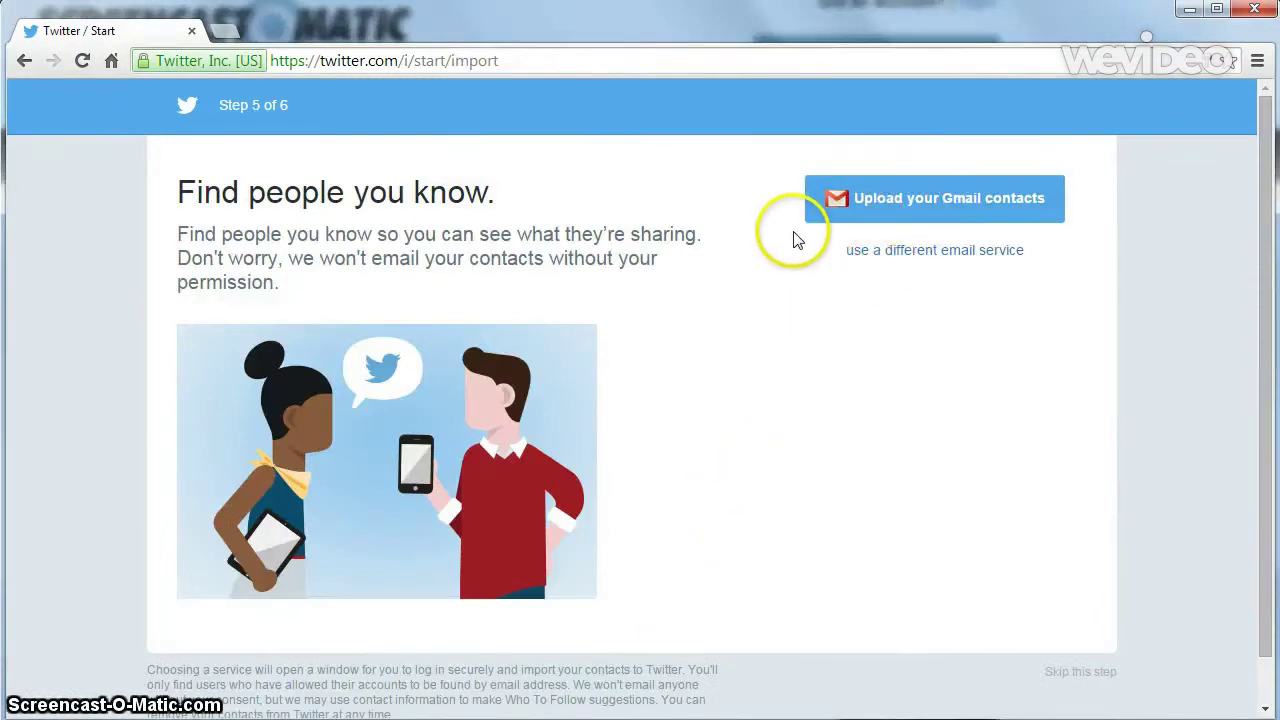
- Abandon the Gmail contacts import and skip the Find people you know step
click(965, 222)
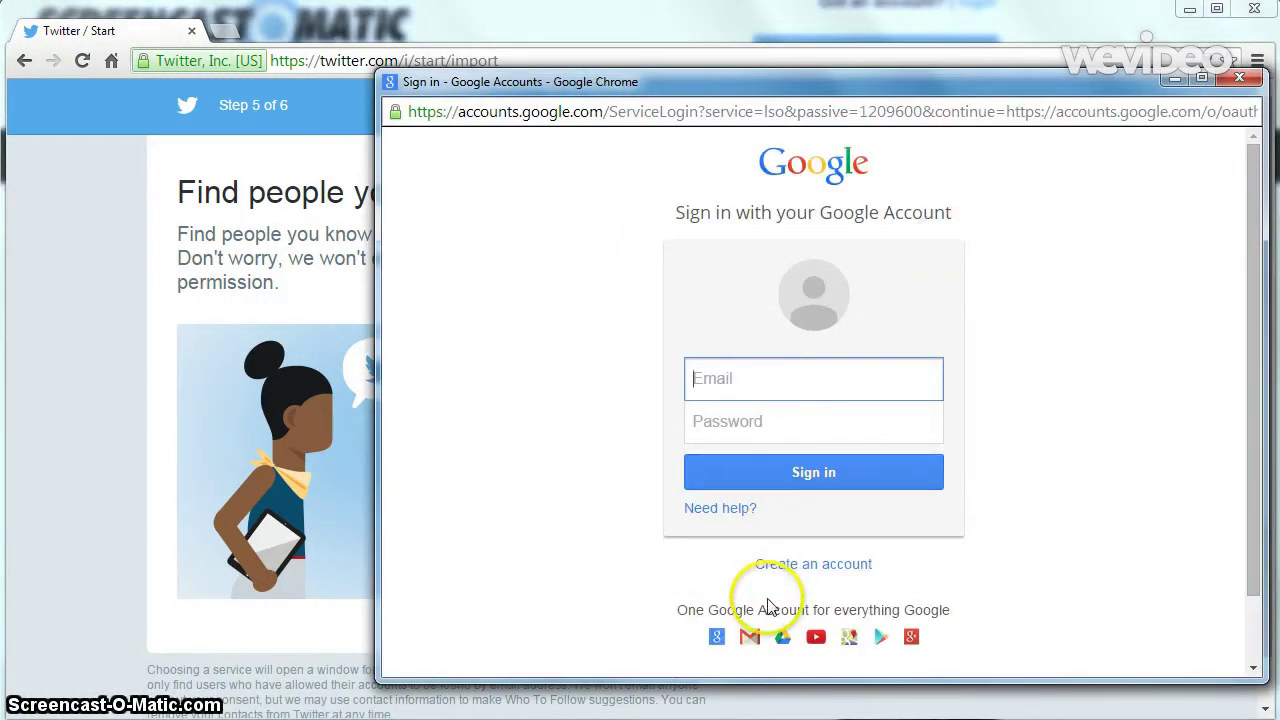
click(1240, 79)
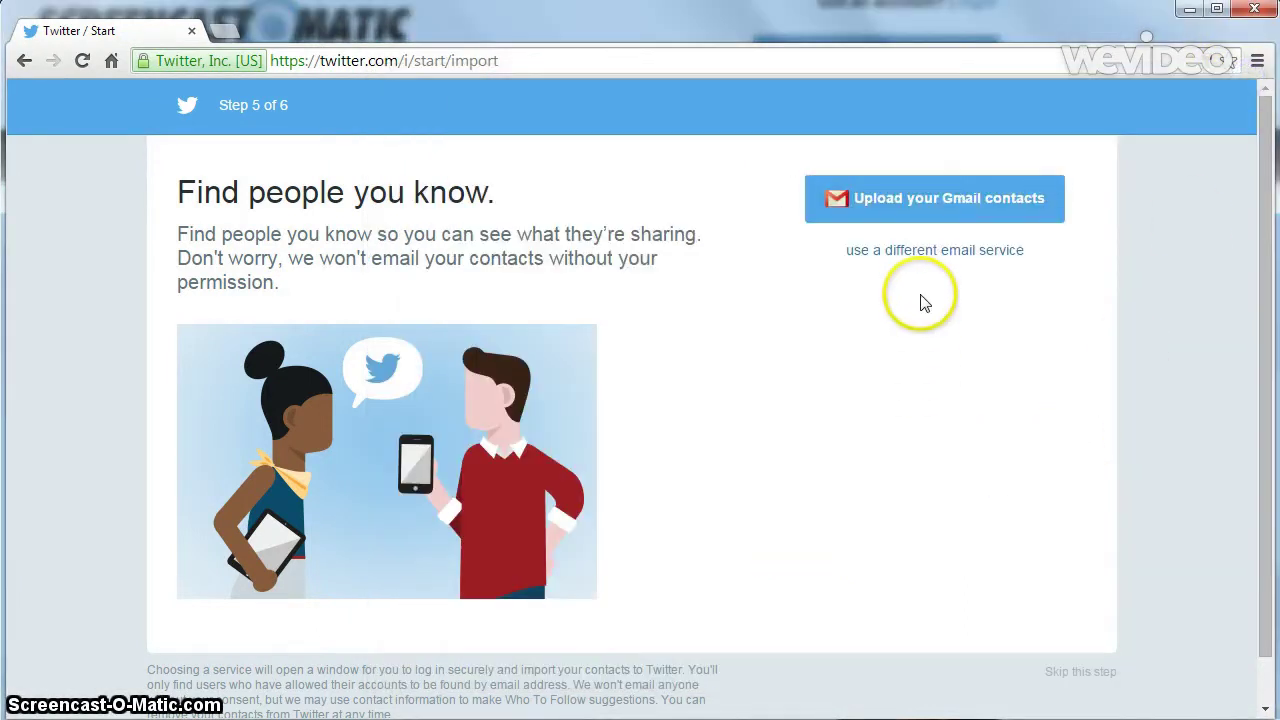
click(1062, 676)
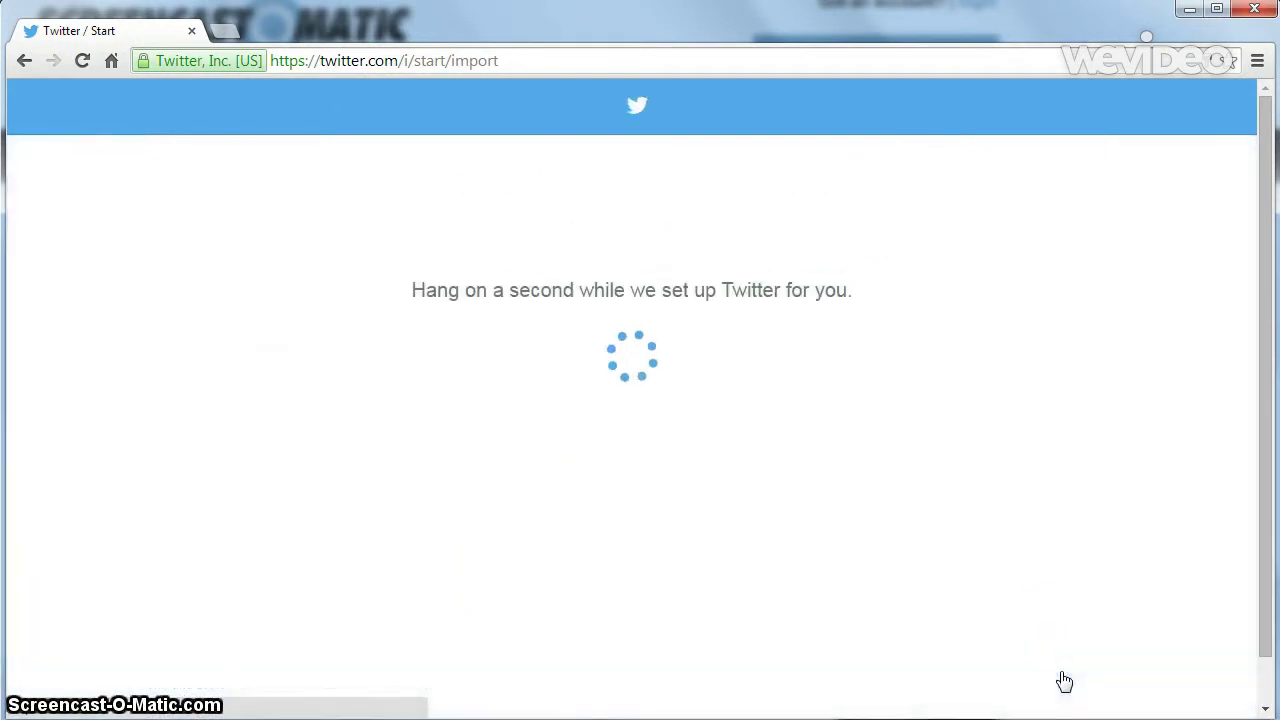